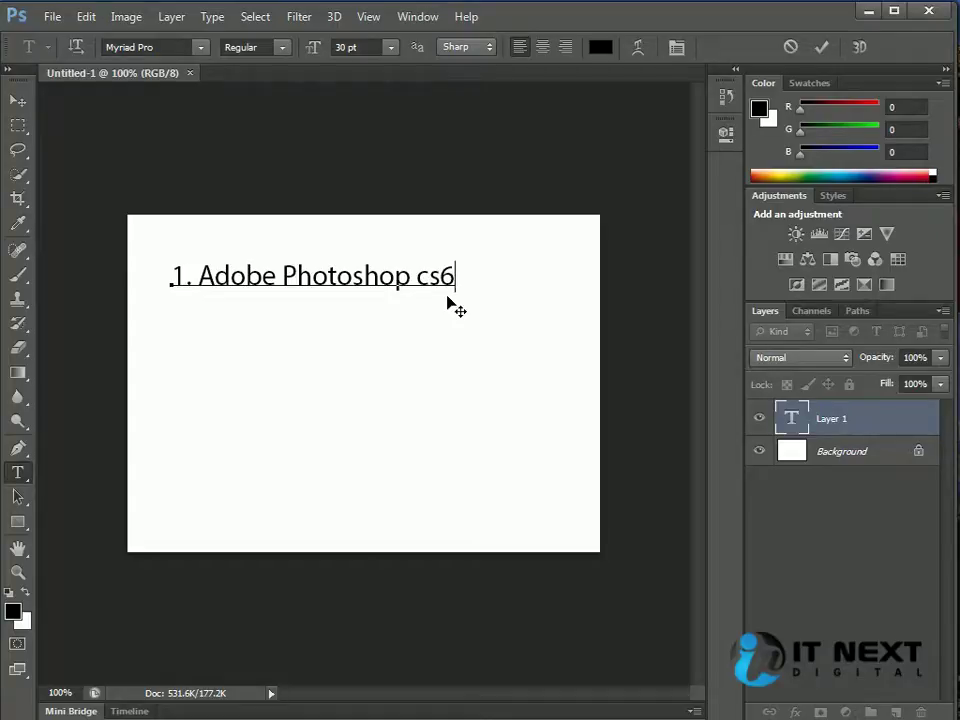
Undock the Untitled-1 document into a floating window and enlarge it so dark space surrounds the canvas.
key("ctrl")
left_click_drag(148, 80, 174, 115)
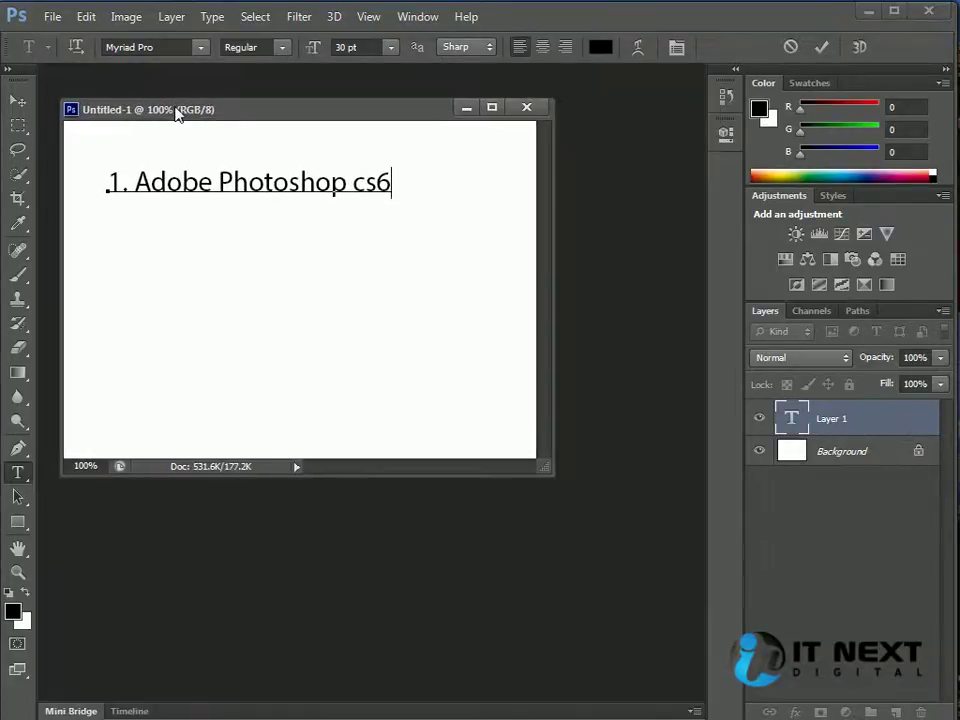
left_click_drag(553, 469, 650, 640)
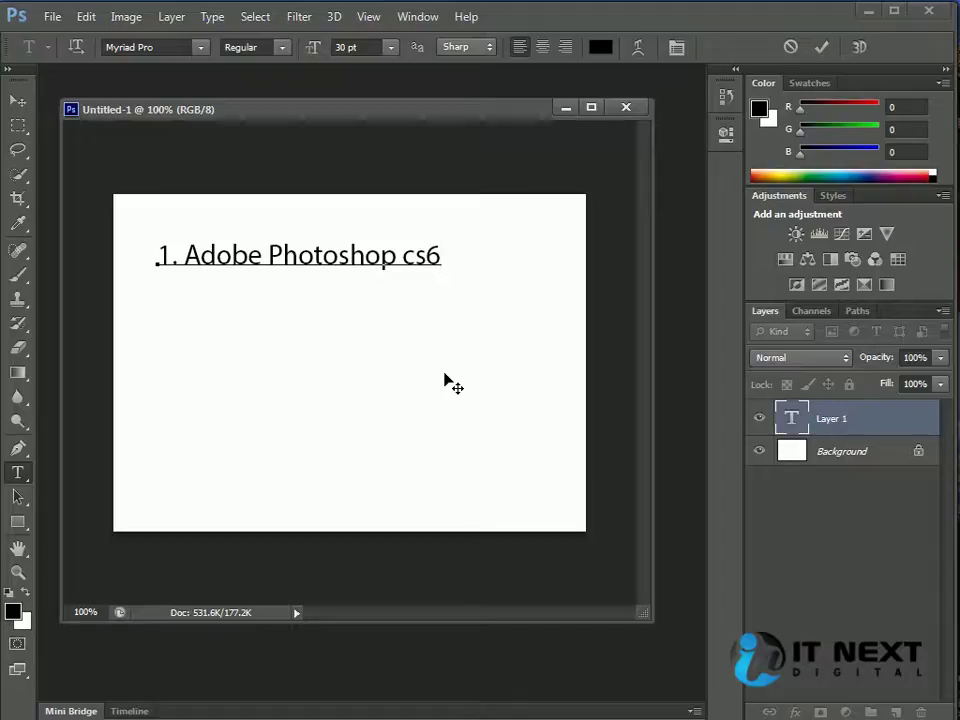
Add a second list line reading "2." beneath "1. Adobe Photoshop cs6" in the text layer.
key("Return")
key("BackSpace")
key("Return")
type("2.")
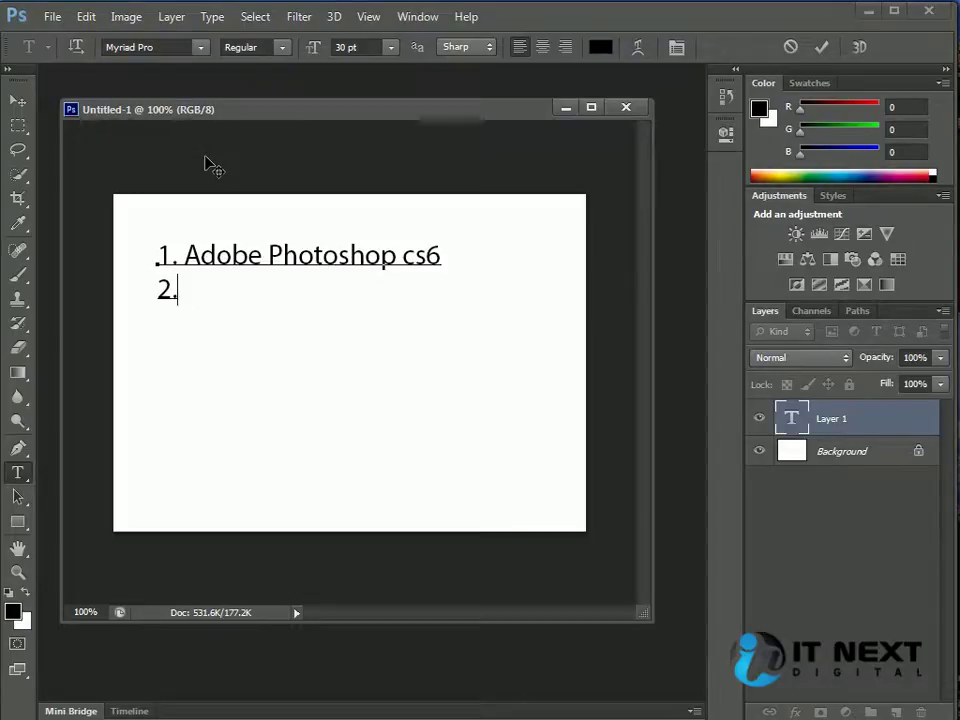
key("ctrl")
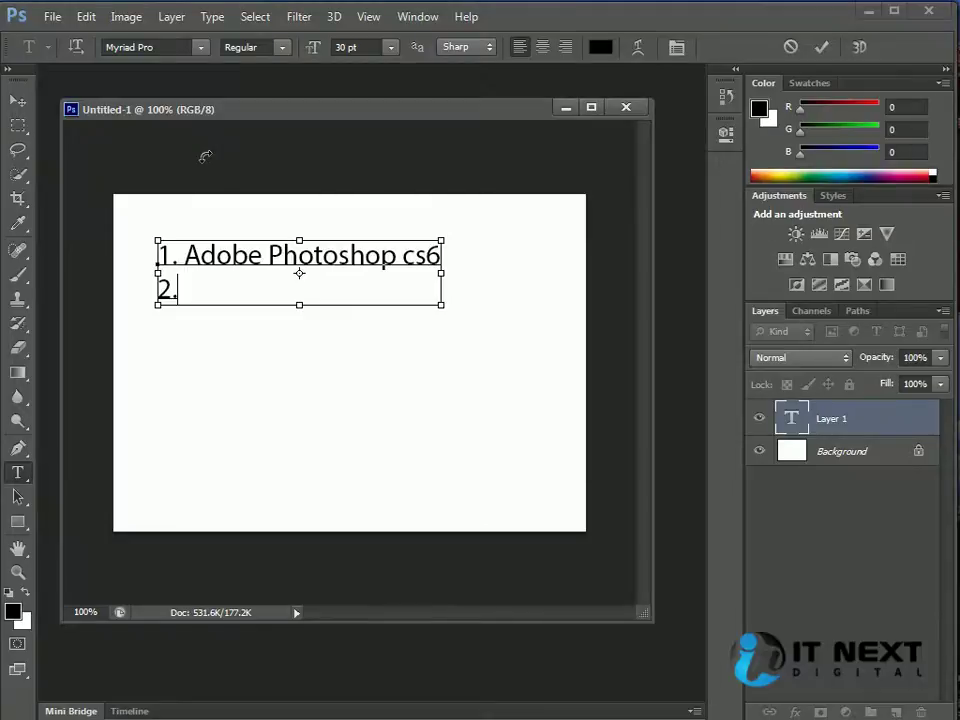
key("ctrl+Return")
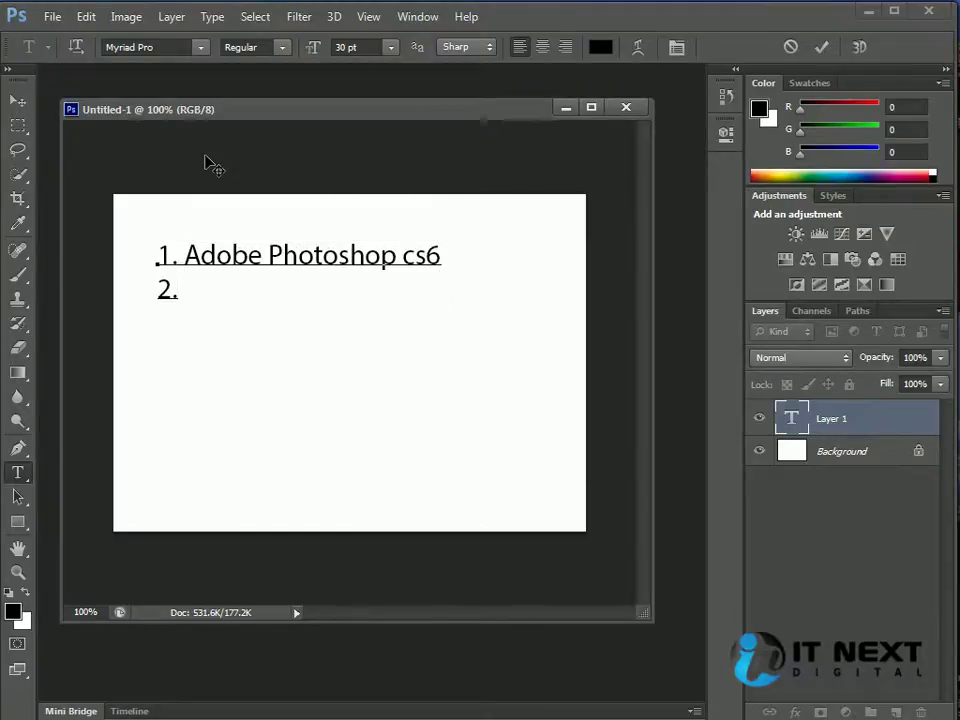
Reposition the floating window, then discard the uncommitted text and close the Untitled-1 document.
left_click_drag(221, 115, 238, 115)
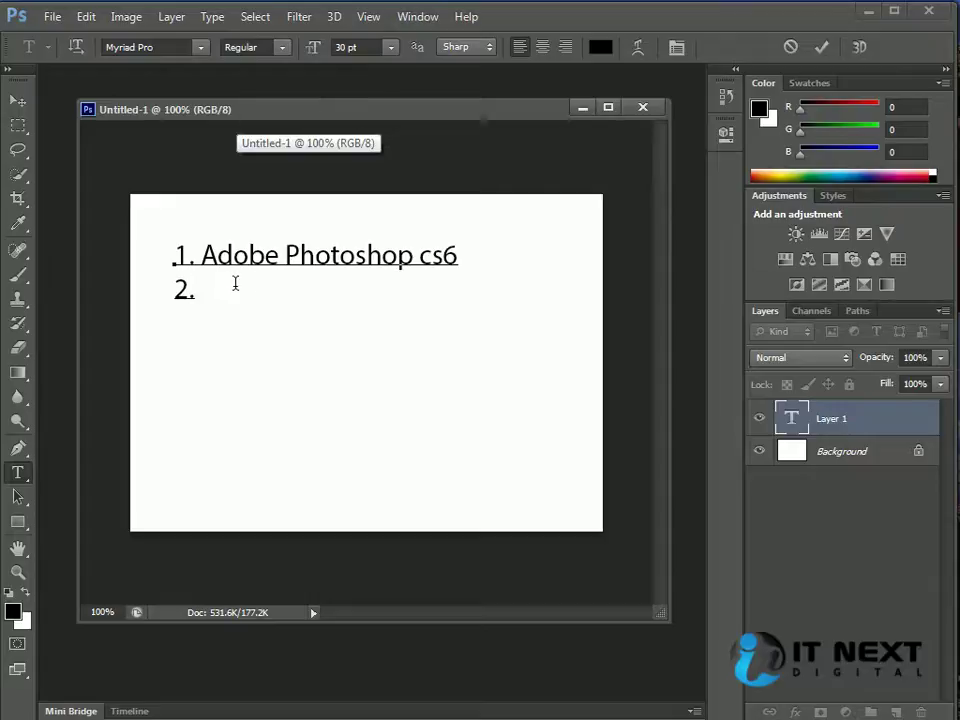
left_click_drag(537, 113, 518, 124)
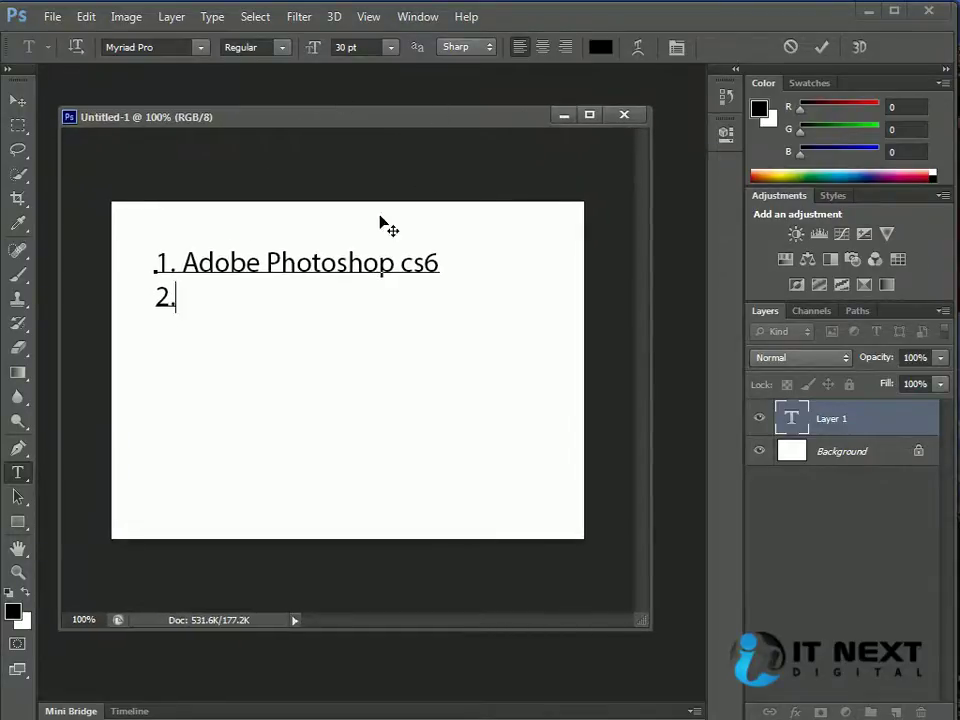
key("Escape")
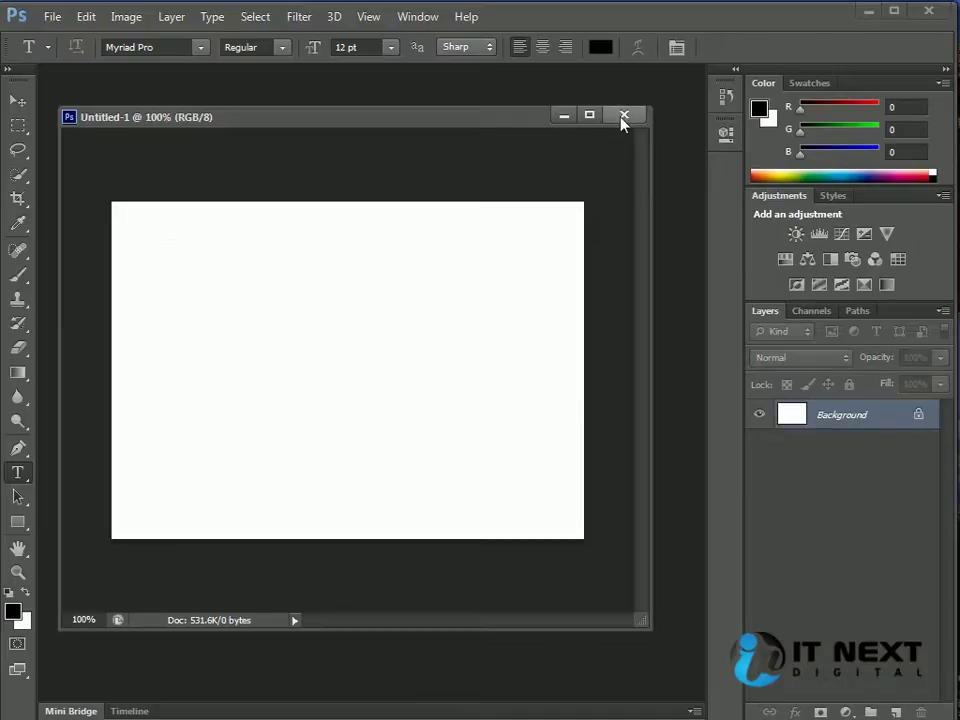
left_click(624, 114)
Compare the File menu with the one in Notepad, then close Notepad and return to Photoshop.
left_click(52, 17)
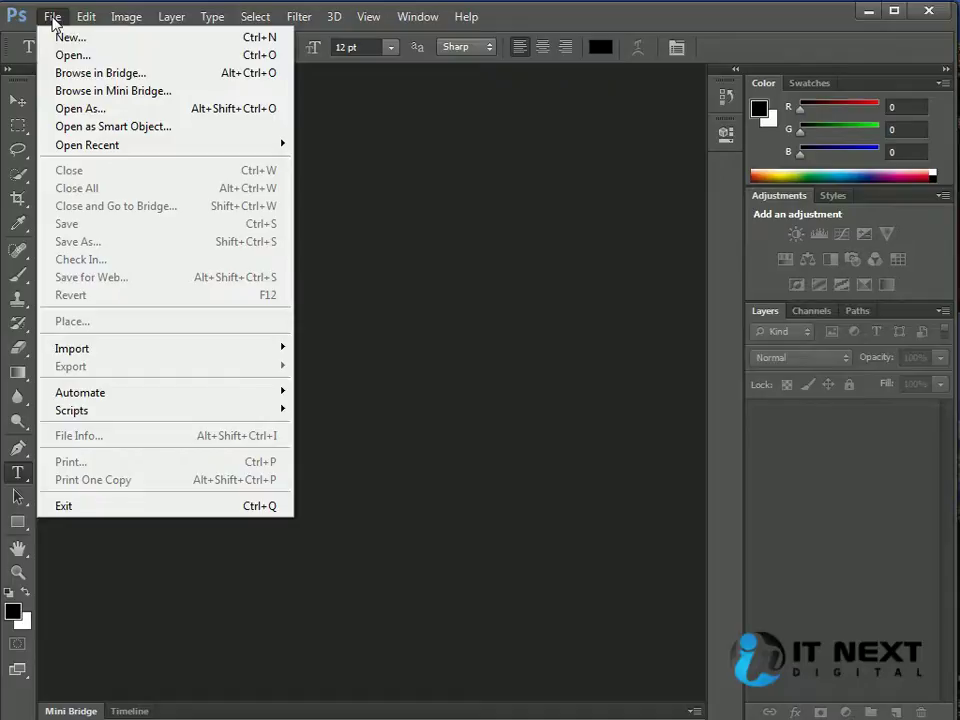
left_click(506, 332)
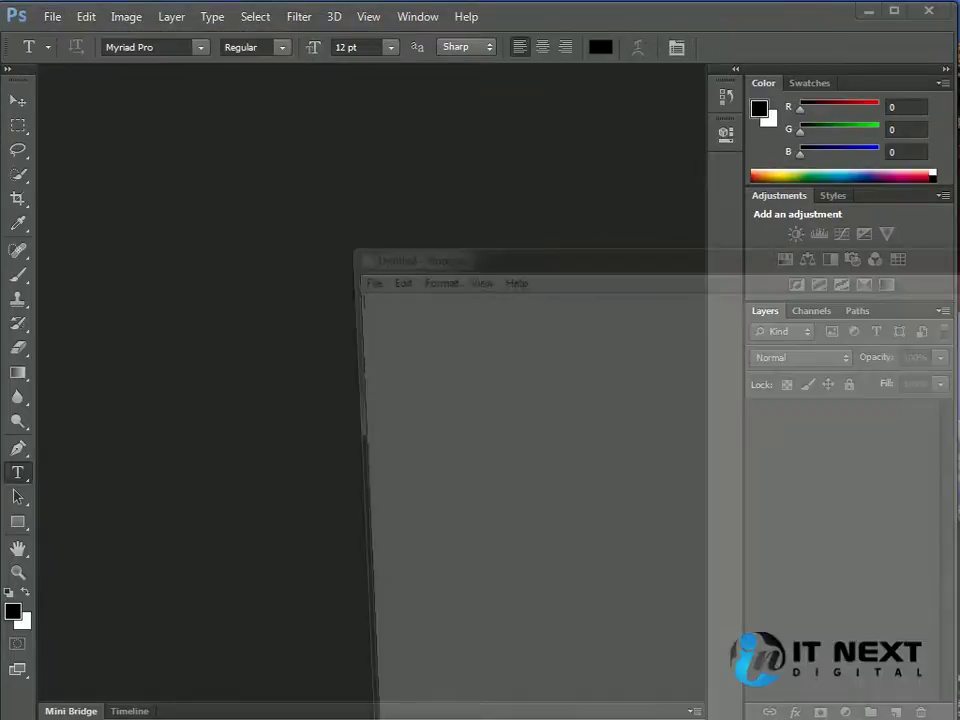
left_click_drag(545, 245, 229, 17)
left_click(21, 37)
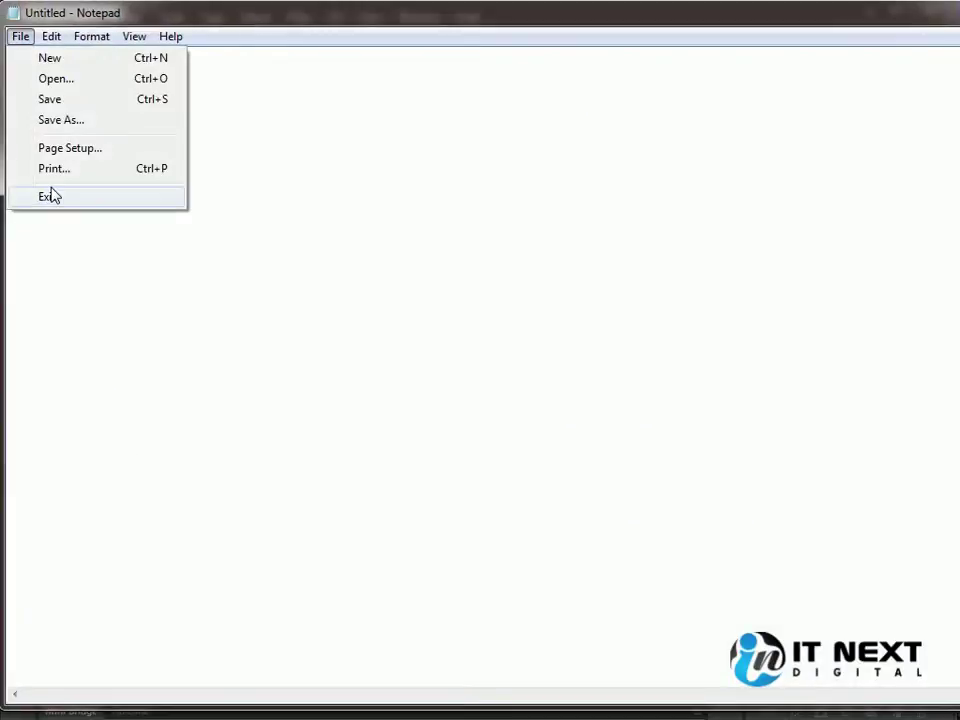
left_click(100, 216)
mouse_move(959, 57)
left_mouse_down()
mouse_move(928, 57)
mouse_move(946, 55)
left_mouse_up()
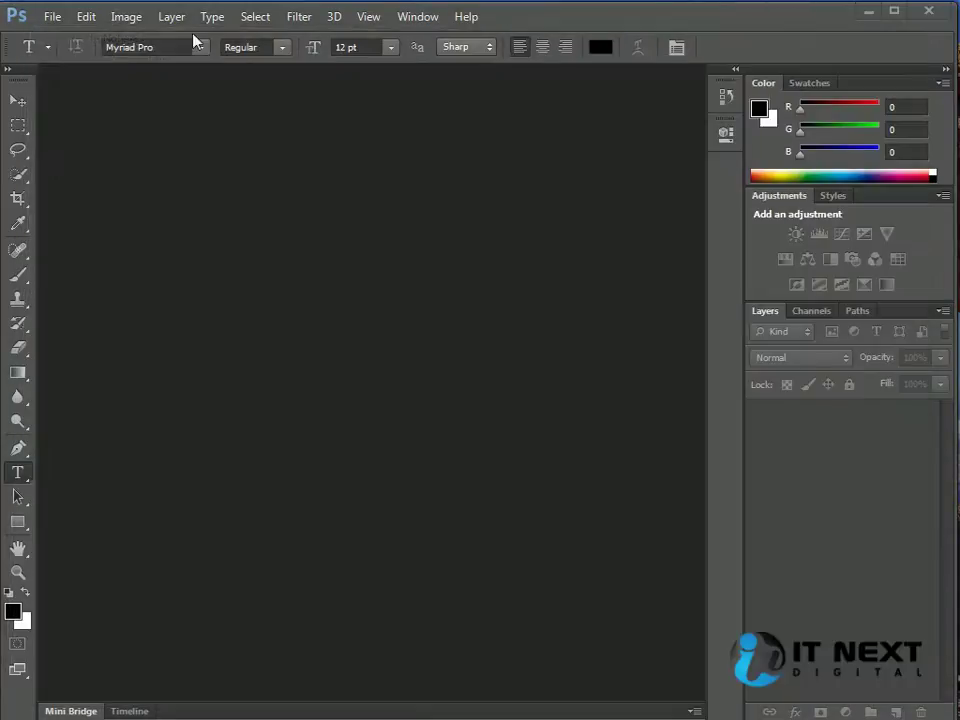
Start a new document and place the cursor in its name field.
left_click(48, 17)
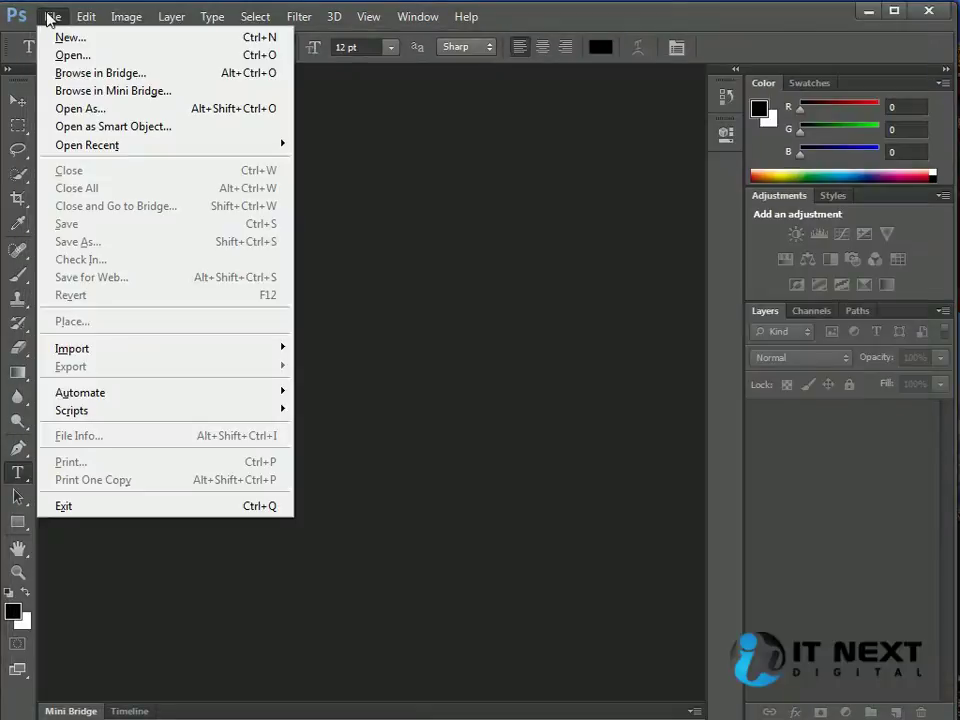
left_click(117, 41)
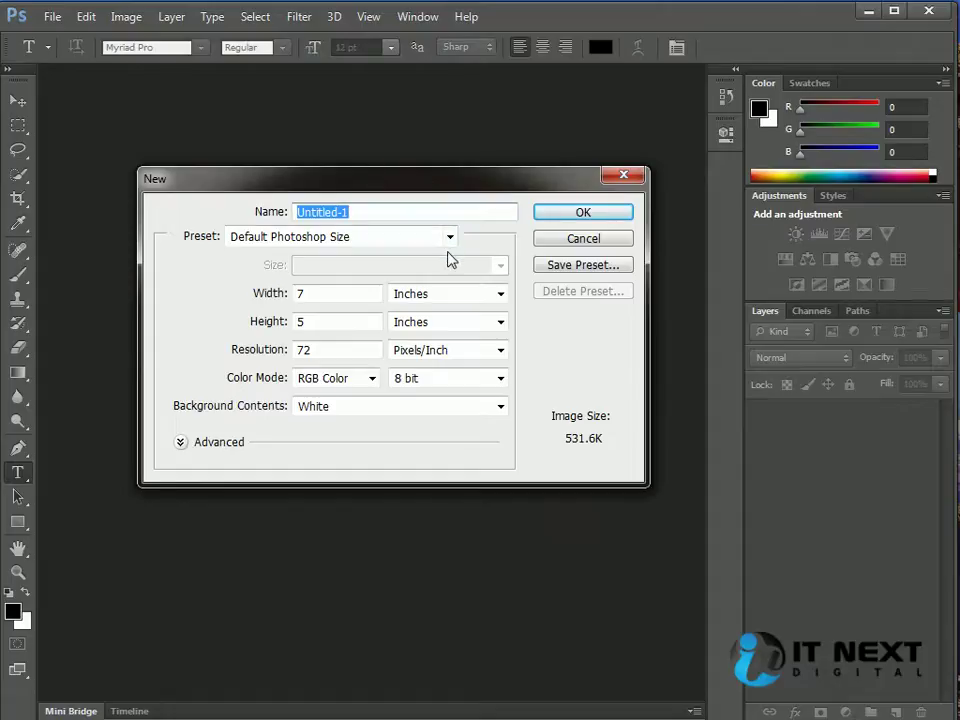
left_click_drag(446, 178, 429, 185)
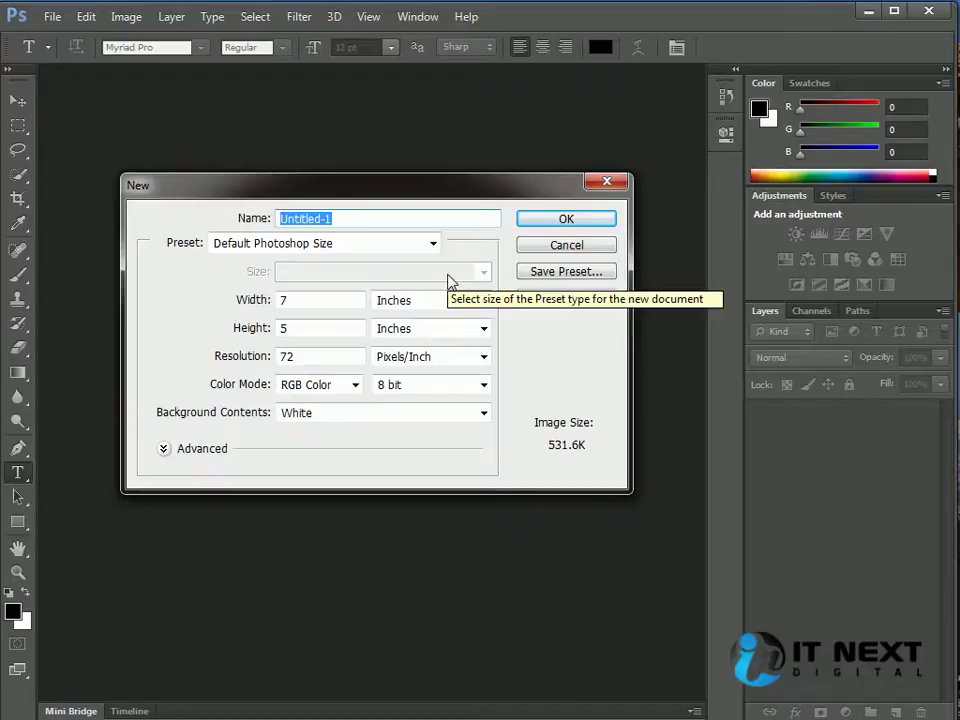
left_click(376, 218)
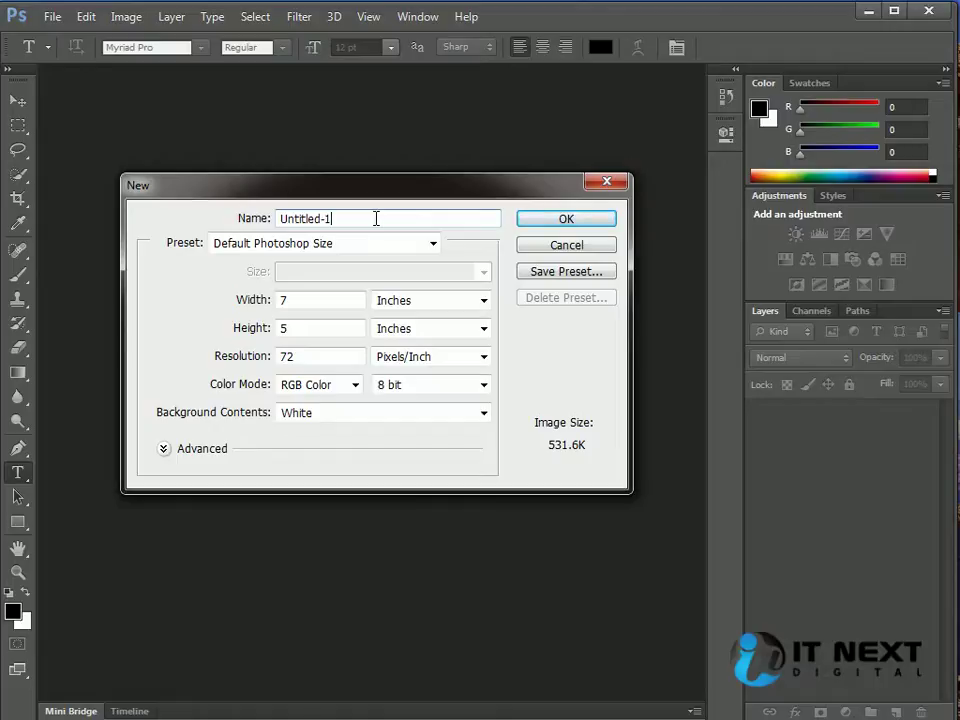
Review the unit choices for the new document's width and height, leaving both at Inches.
left_click(430, 303)
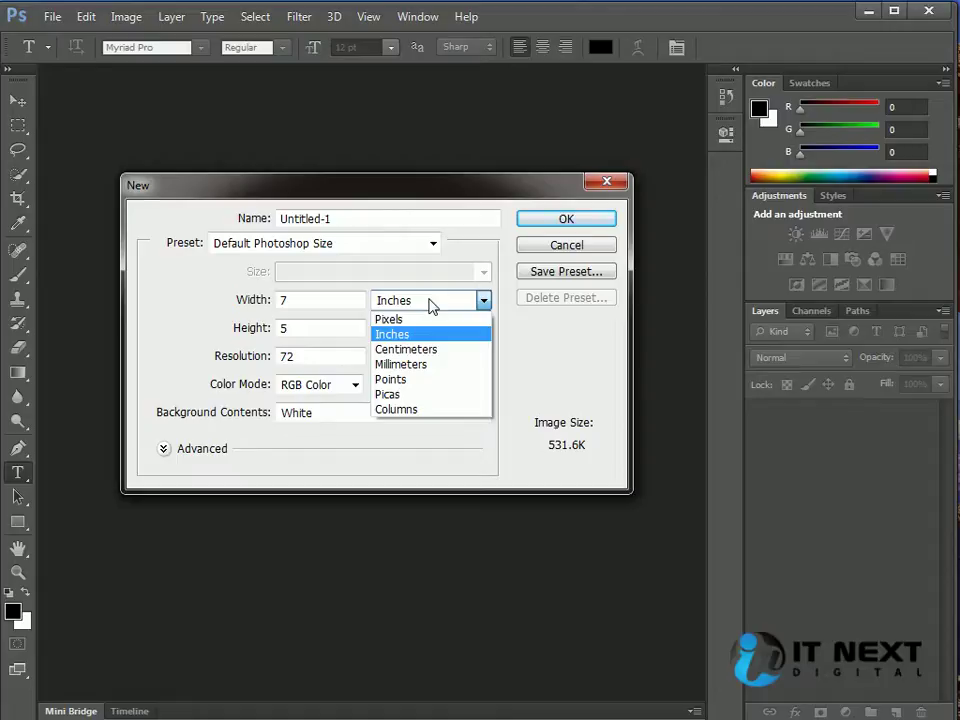
left_click(427, 298)
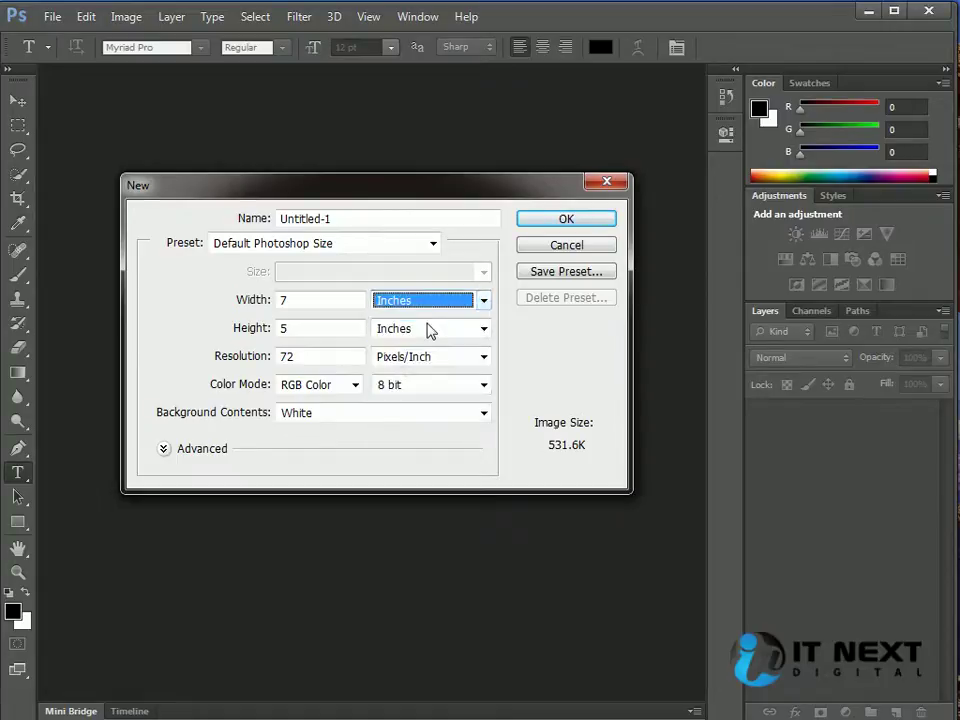
left_click(431, 328)
left_click(429, 365)
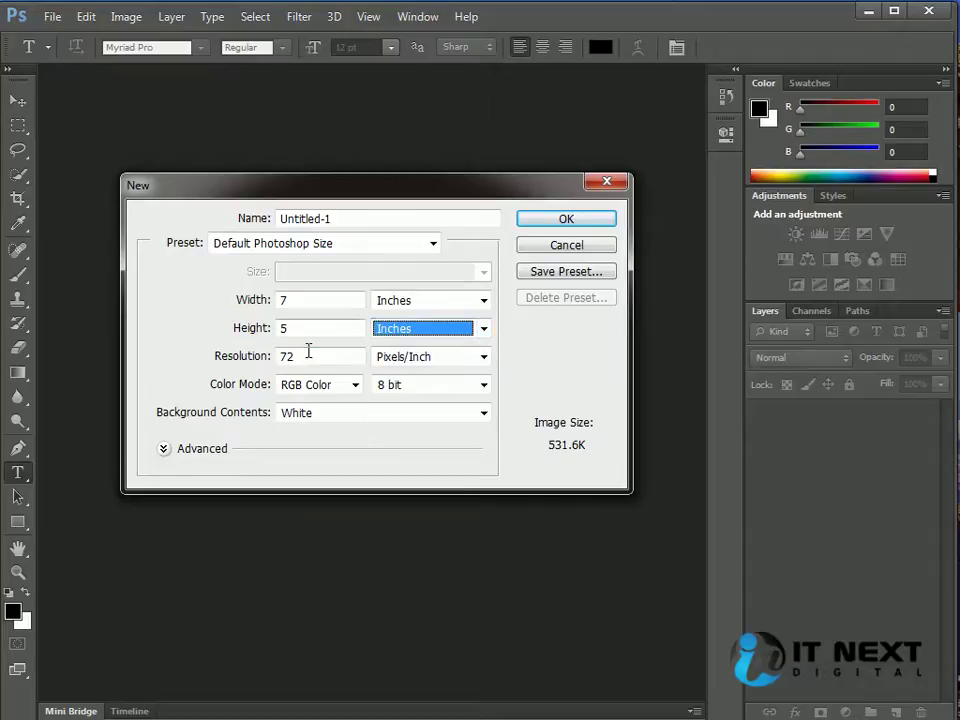
Review the new document's resolution setting and choose Pixels/Inch as its unit.
left_click(326, 352)
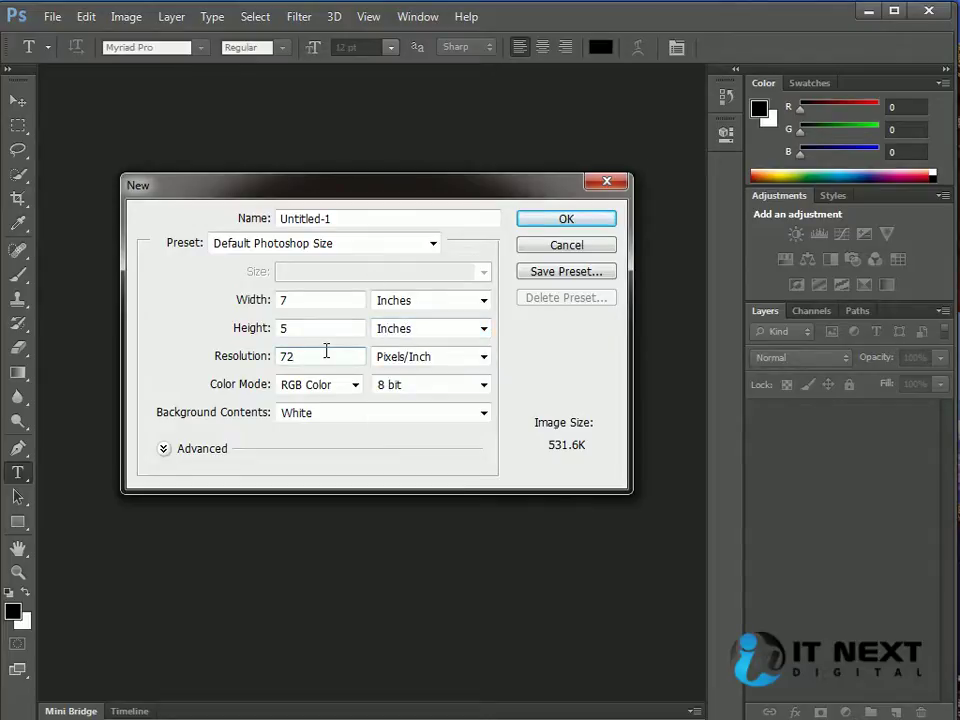
left_click(326, 351)
left_click(420, 357)
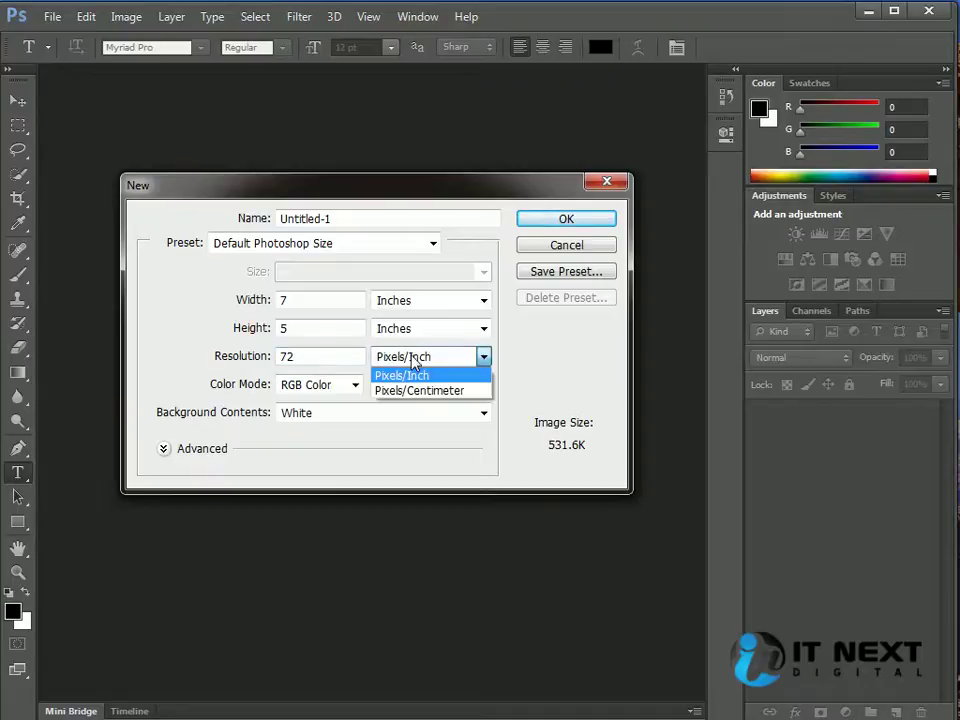
left_click(418, 377)
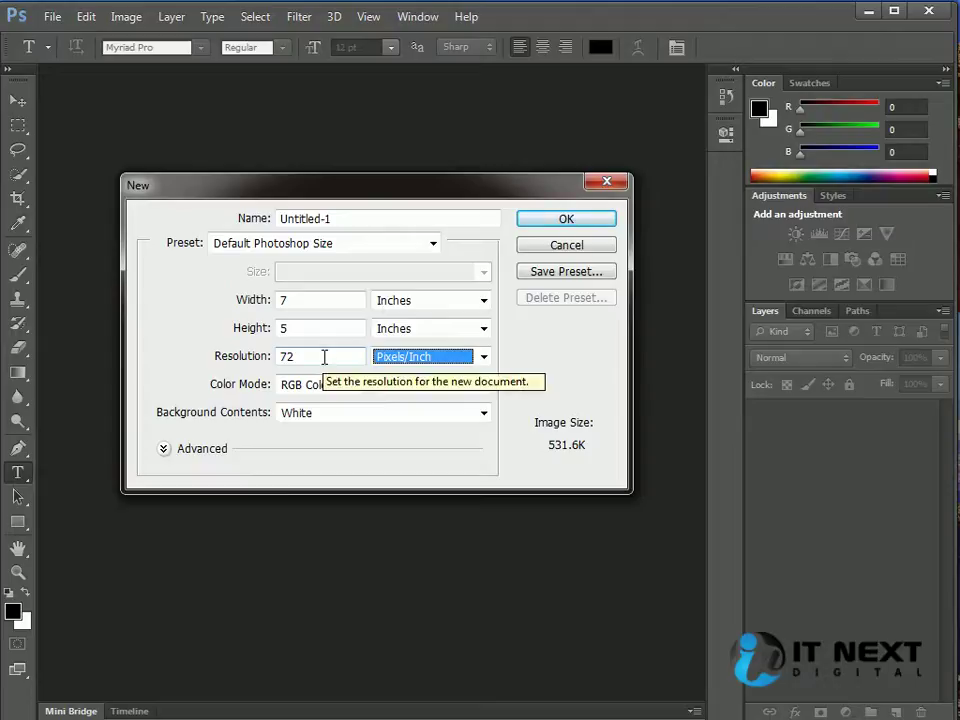
left_click(324, 357)
Choose RGB Color as the color mode and review the bit depth and background contents options.
left_click(355, 385)
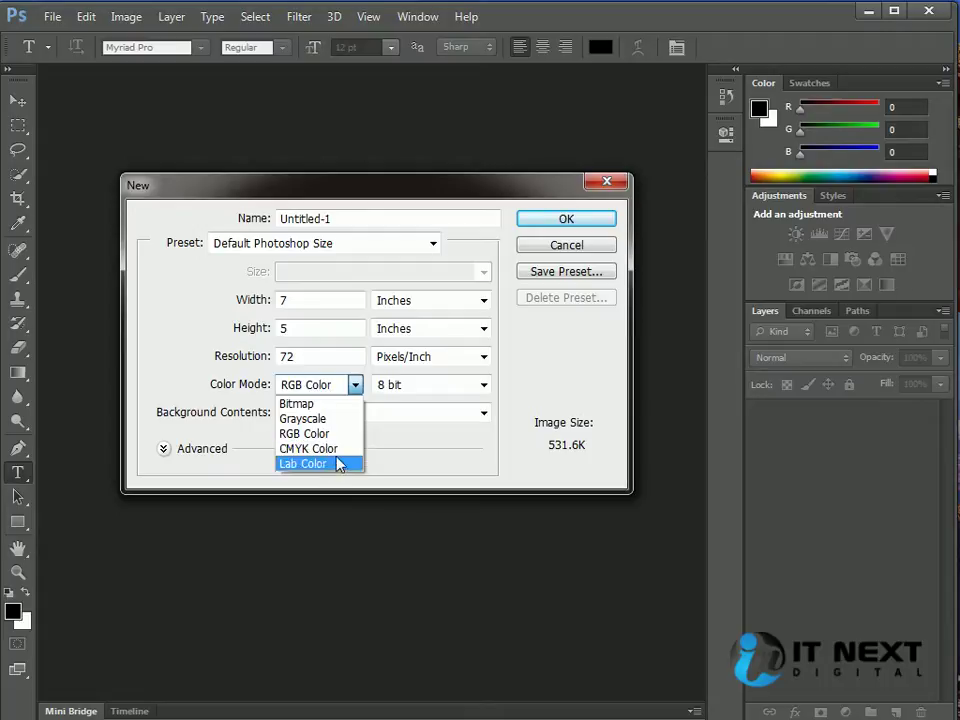
left_click(335, 433)
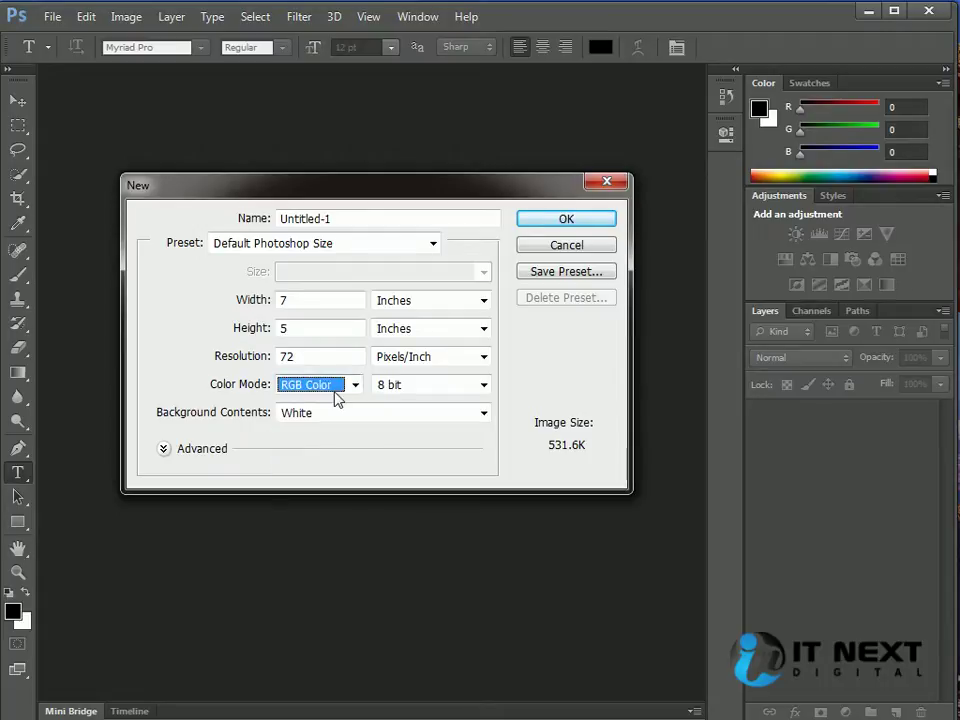
left_click(414, 392)
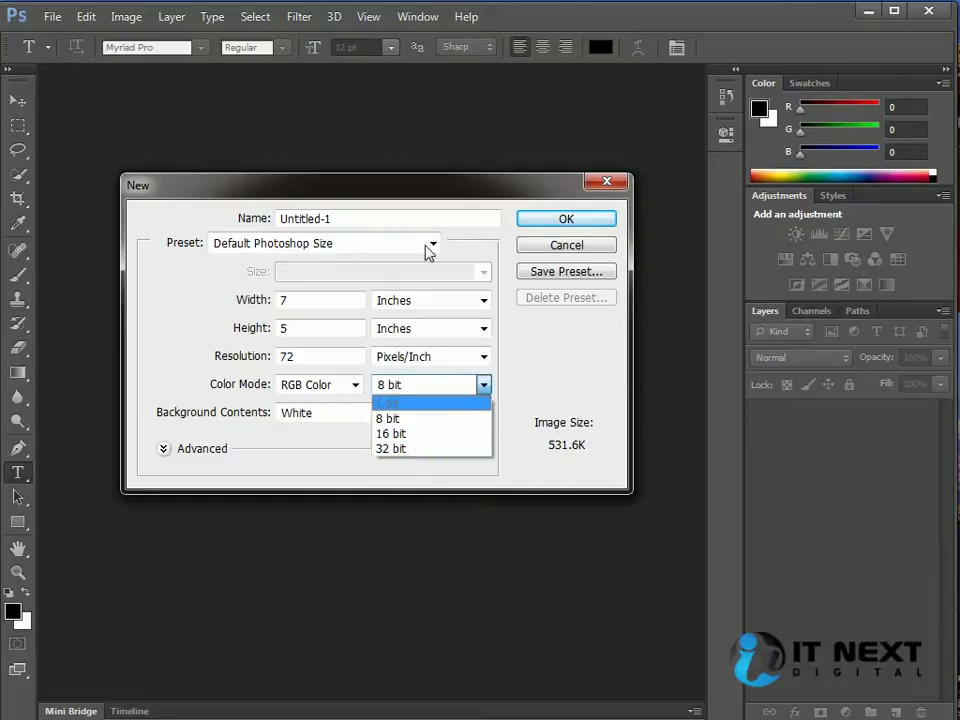
left_click(470, 248)
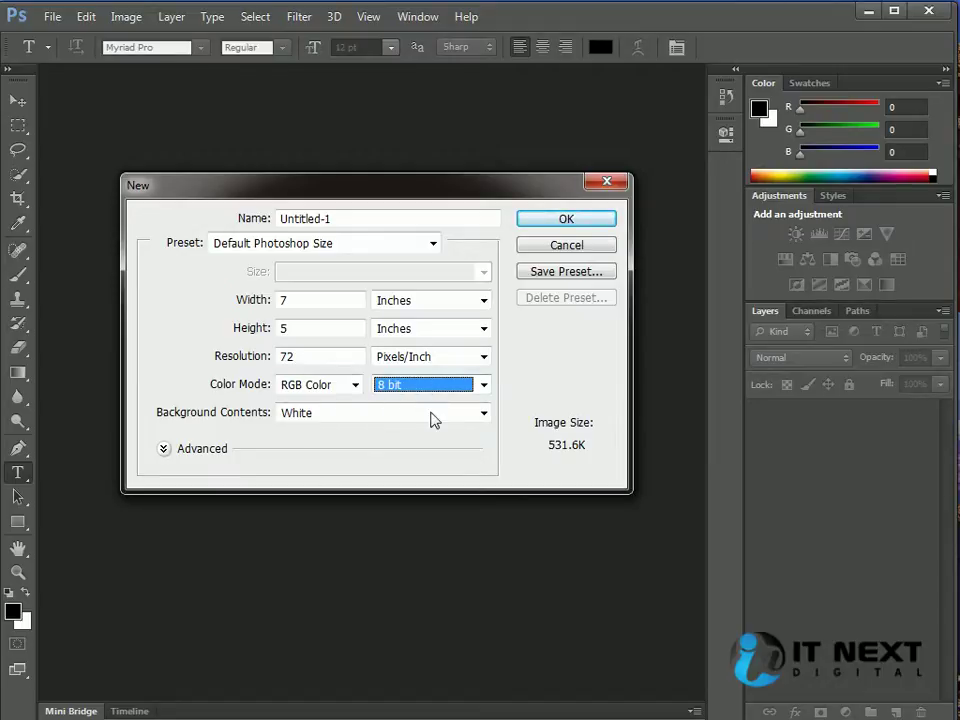
left_click(388, 419)
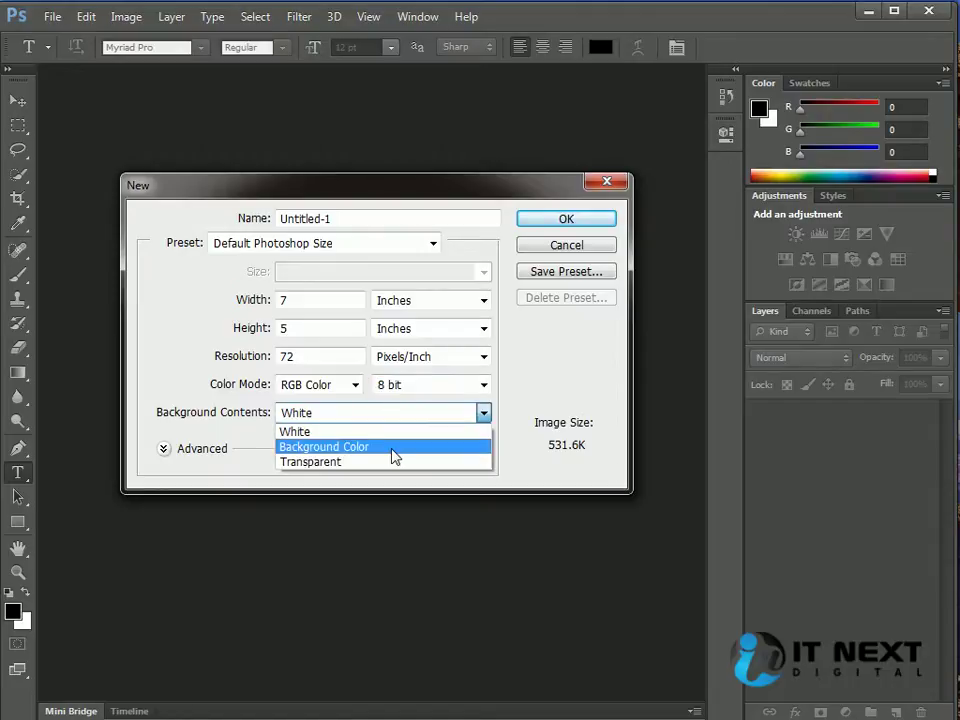
left_click(196, 388)
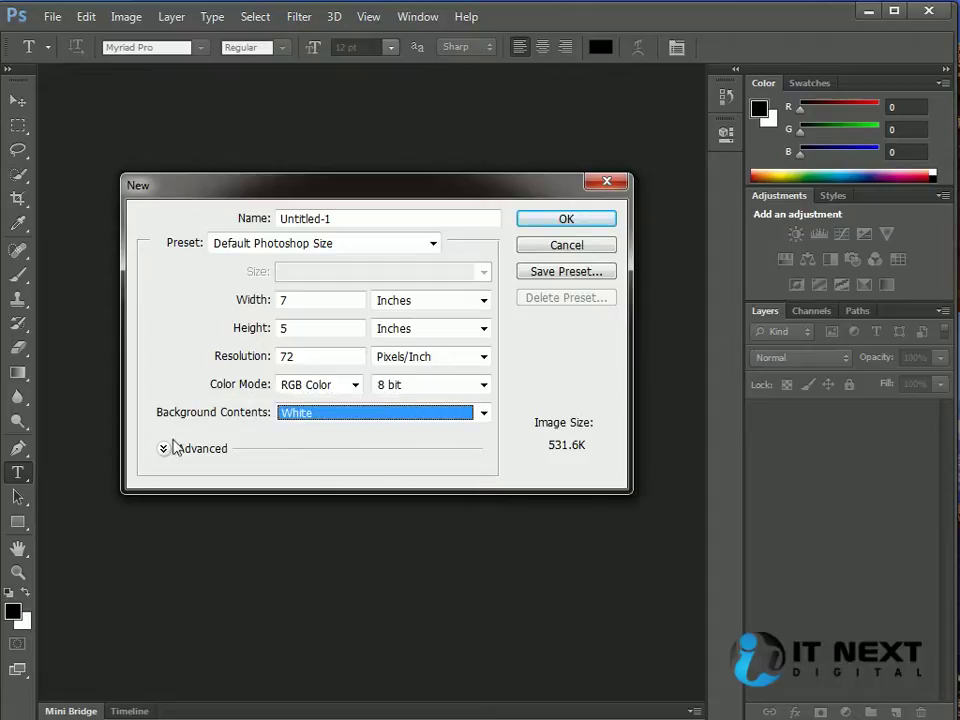
Expand the advanced settings of the new document and examine the available color profiles.
left_click_drag(355, 190, 294, 107)
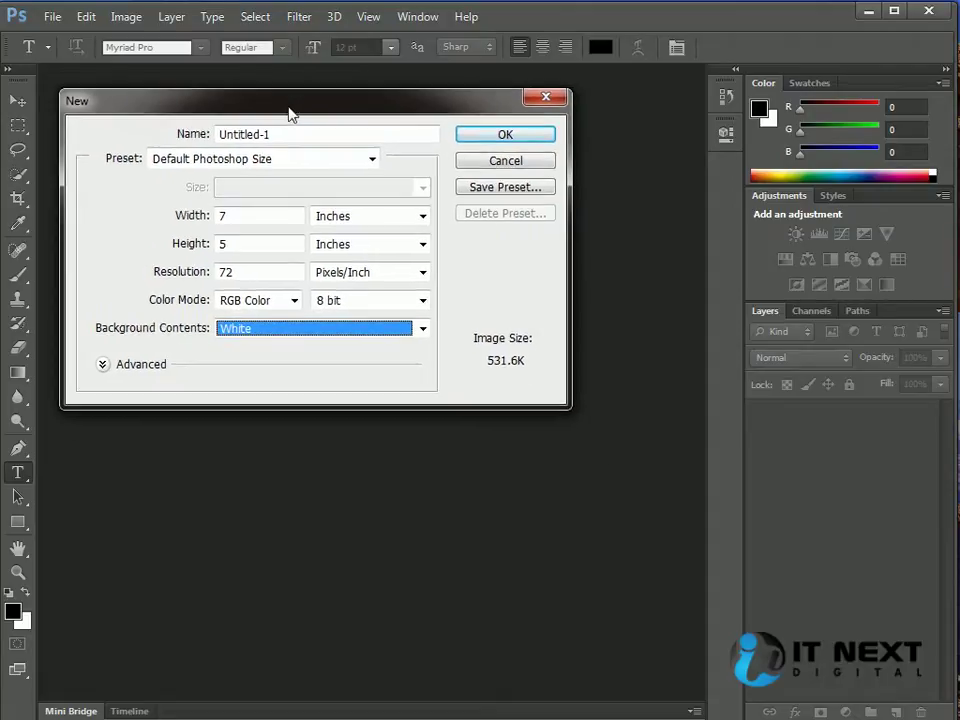
left_click(103, 366)
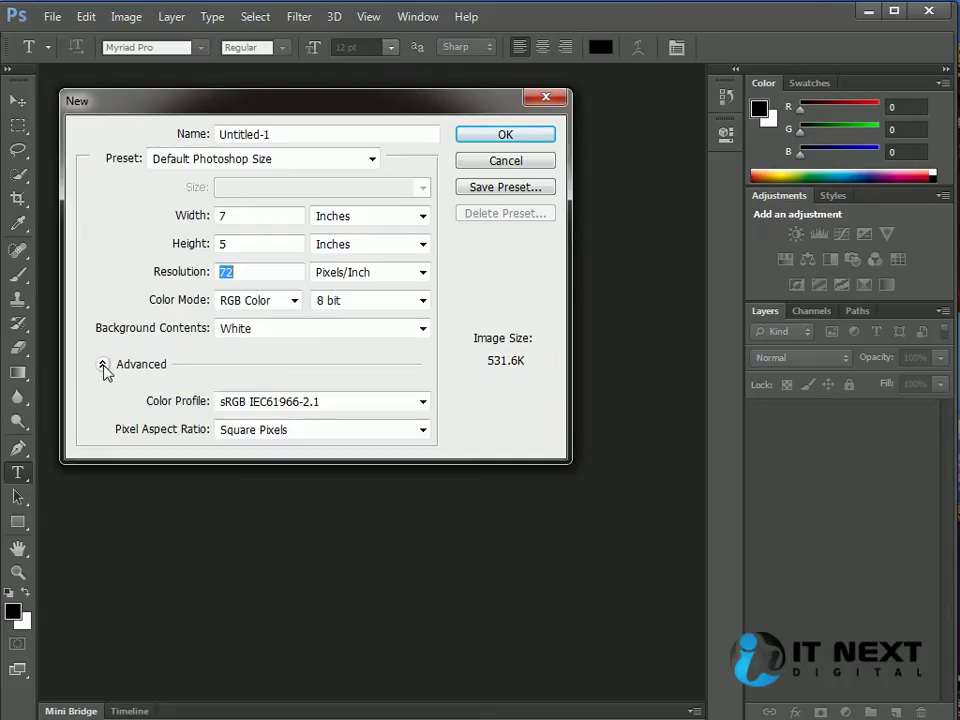
left_click(421, 403)
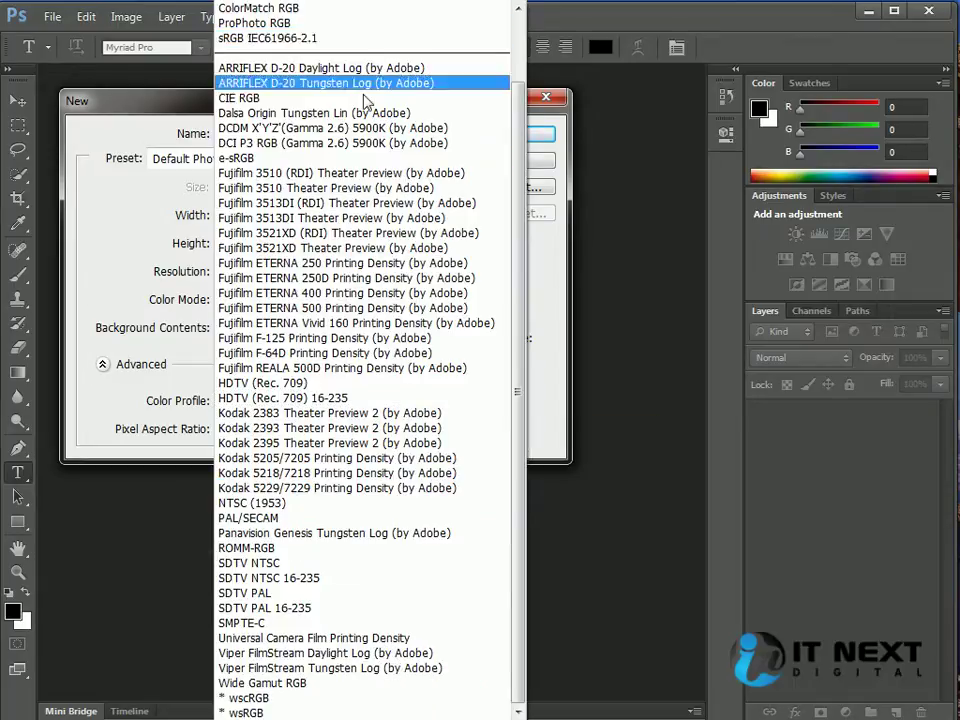
left_click(92, 261)
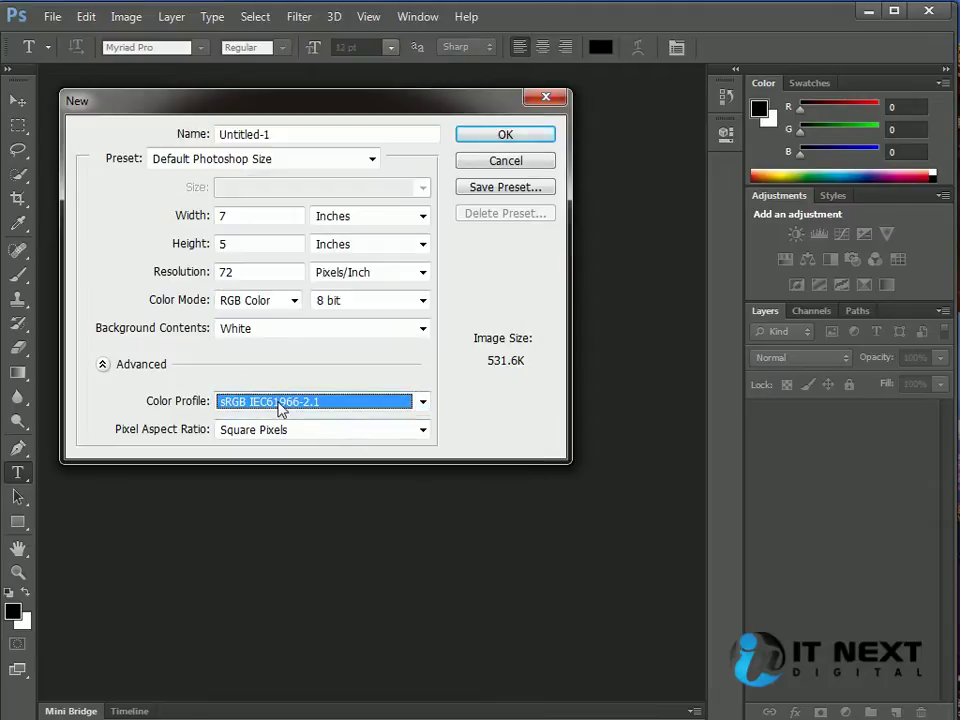
left_click(308, 401)
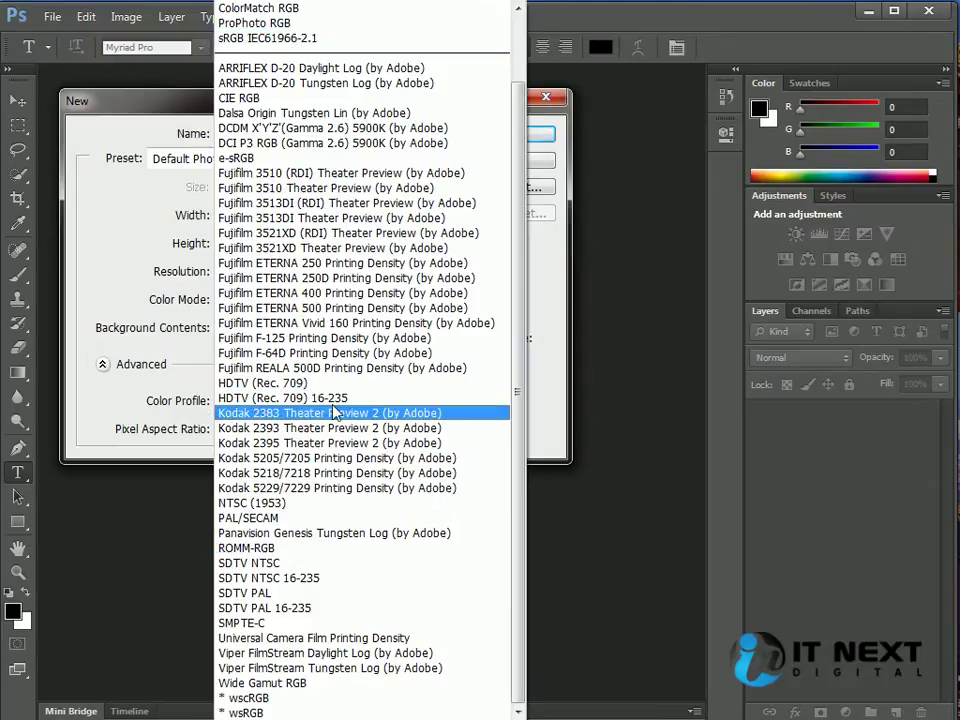
scroll(338, 404, "up", 2)
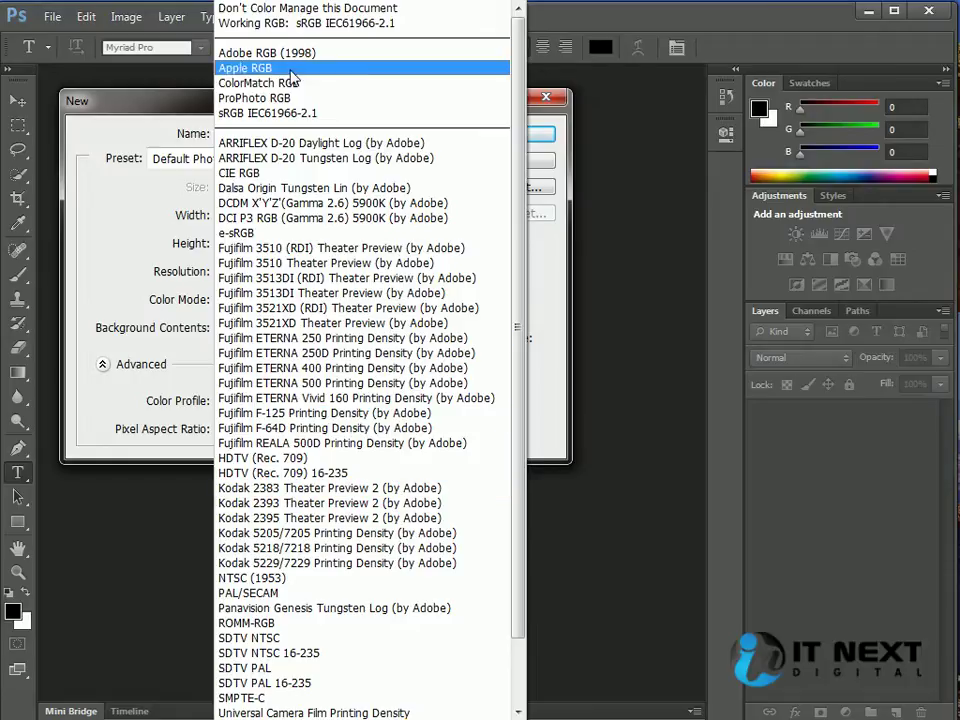
left_click(133, 195)
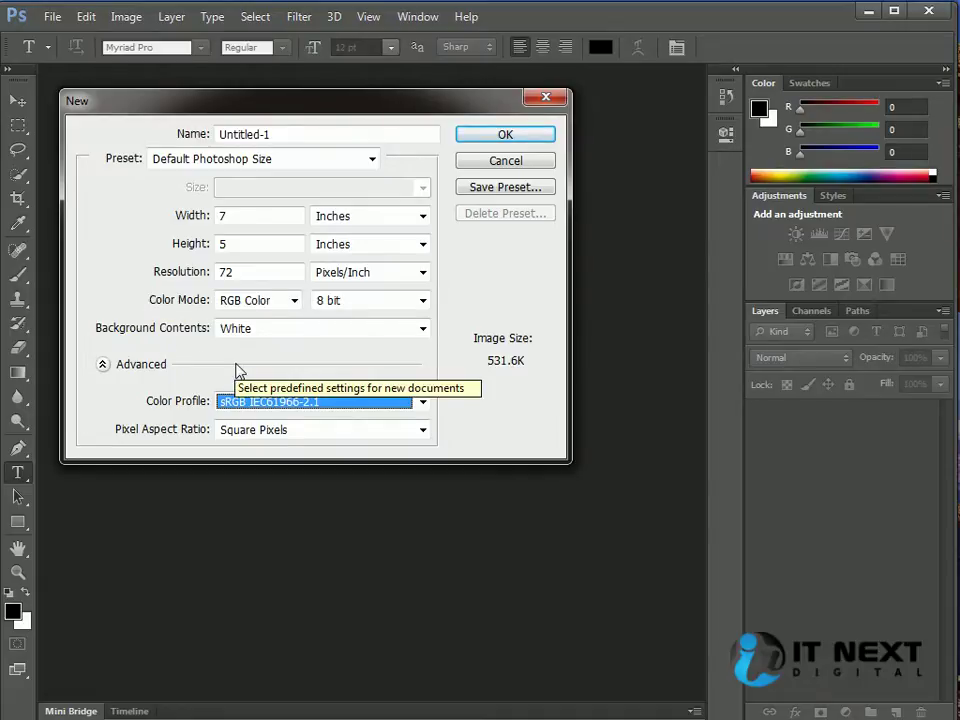
left_click(378, 407)
key("Escape")
Choose Square Pixels as the pixel aspect ratio and place the cursor in the resolution field.
left_click(343, 432)
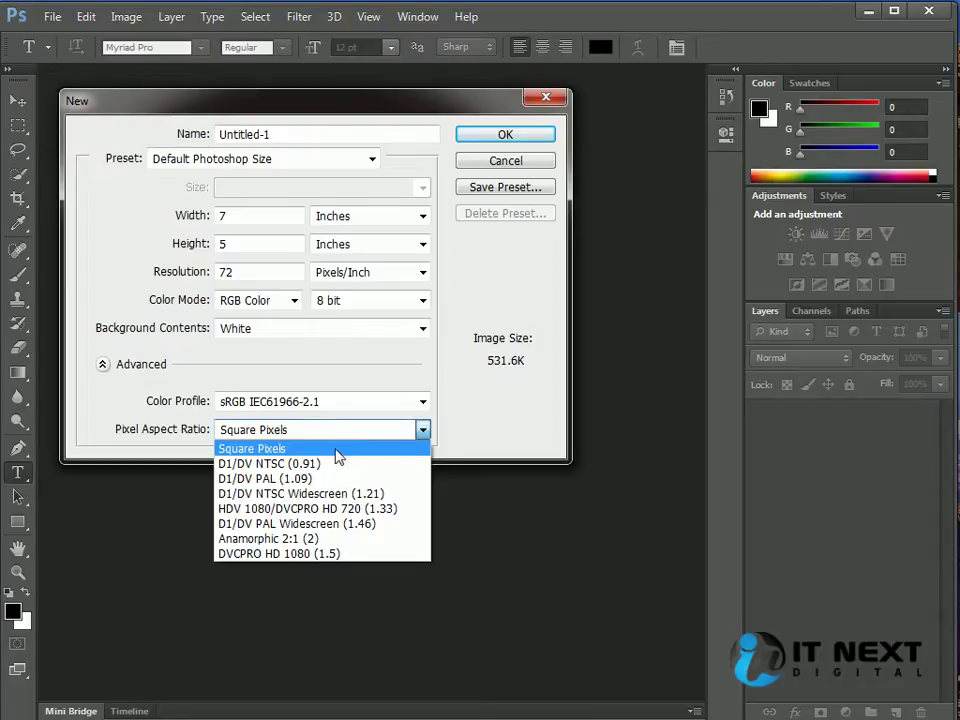
left_click(292, 445)
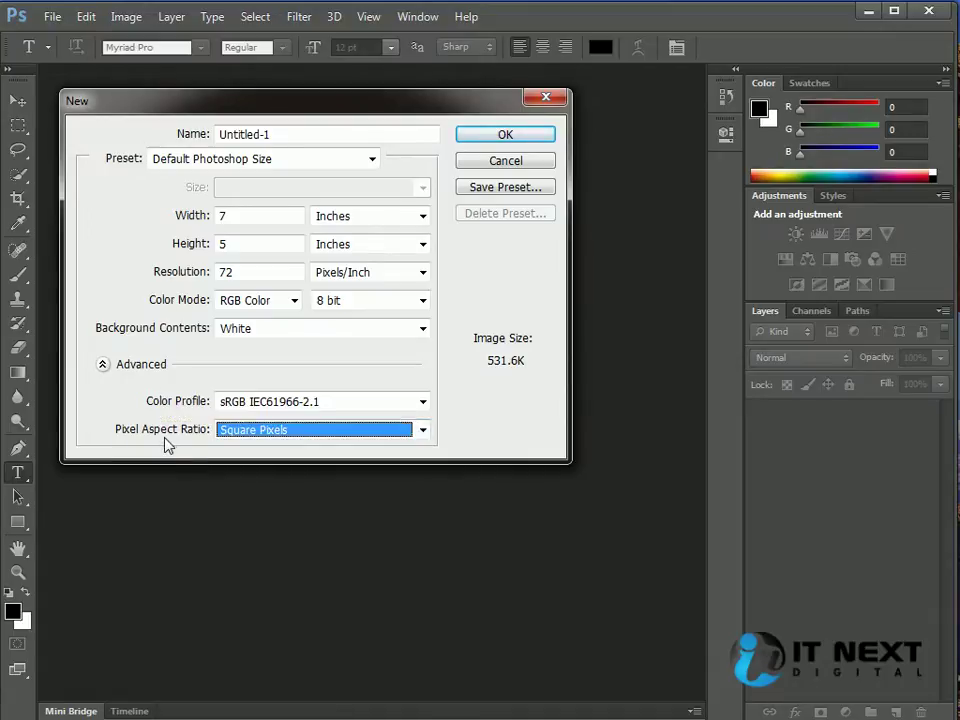
left_click(175, 408)
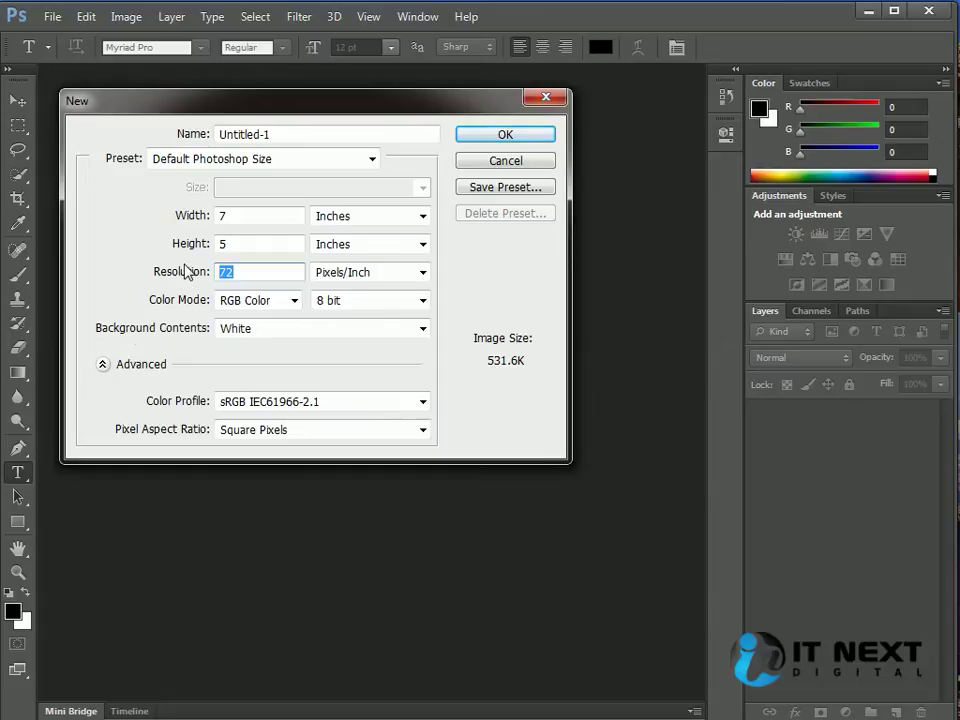
left_click(265, 272)
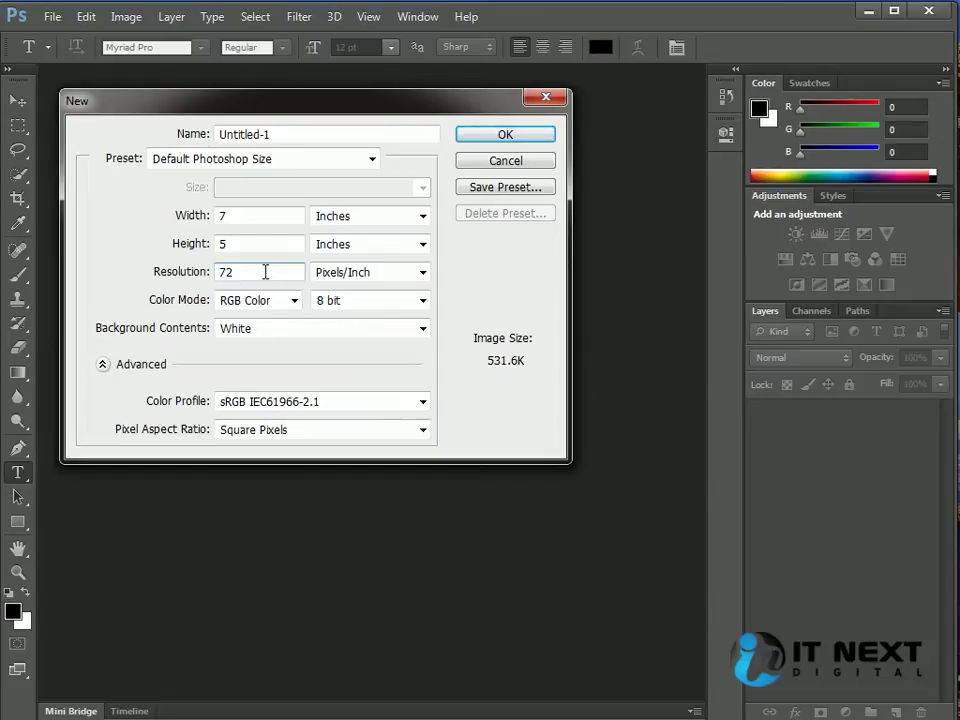